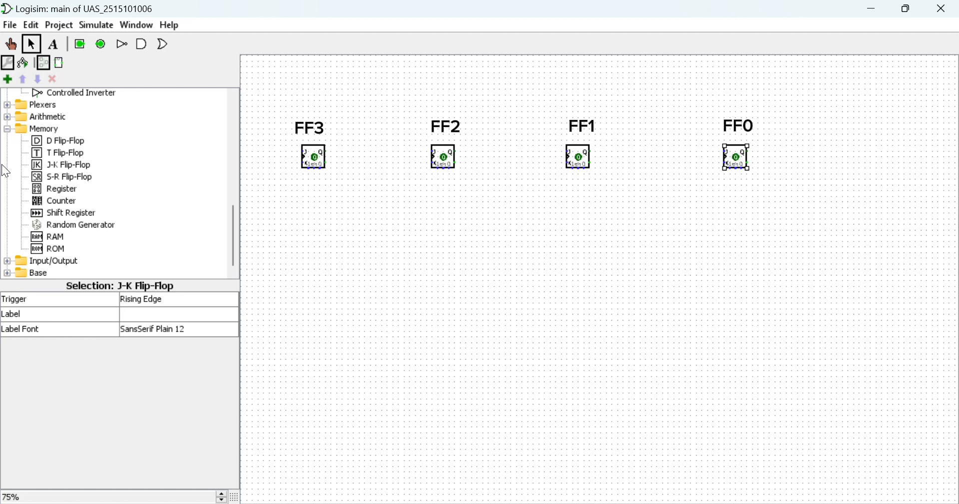
Step: Place a Clock beside FF3 and wire it to the clock inputs of all four J-K flip-flops
{"action": "scroll", "coordinate": [50, 175], "scroll_direction": "up", "scroll_amount": 6}
{"action": "left_click", "coordinate": [52, 106]}
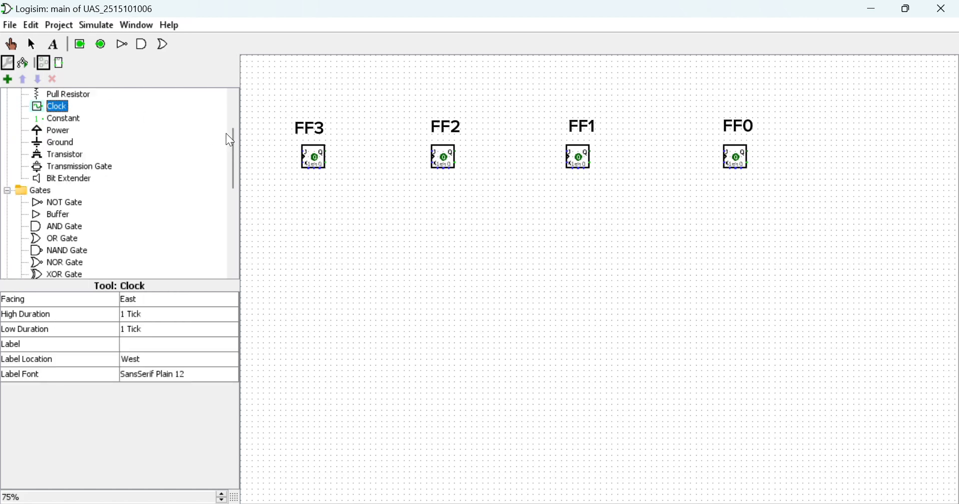
{"action": "left_click", "coordinate": [259, 155]}
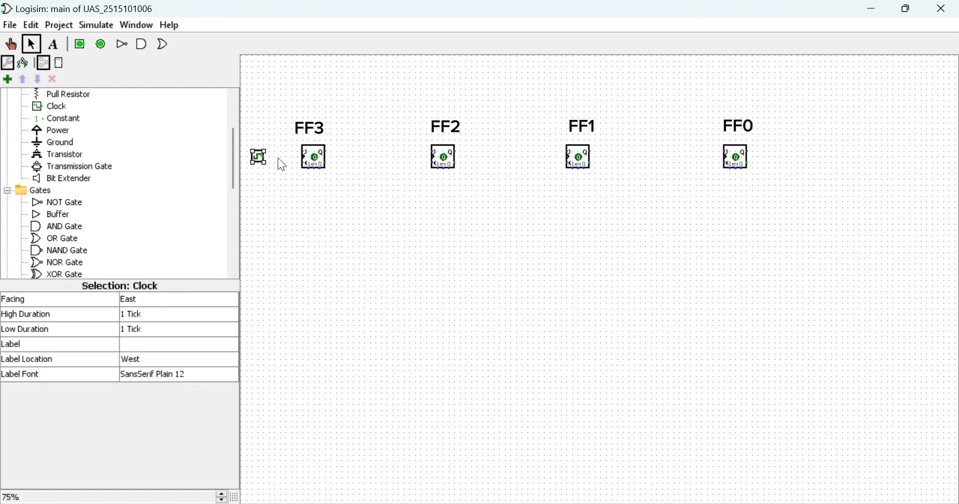
{"action": "left_click_drag", "start_coordinate": [265, 154], "coordinate": [302, 156]}
{"action": "left_click_drag", "start_coordinate": [283, 222], "coordinate": [381, 154]}
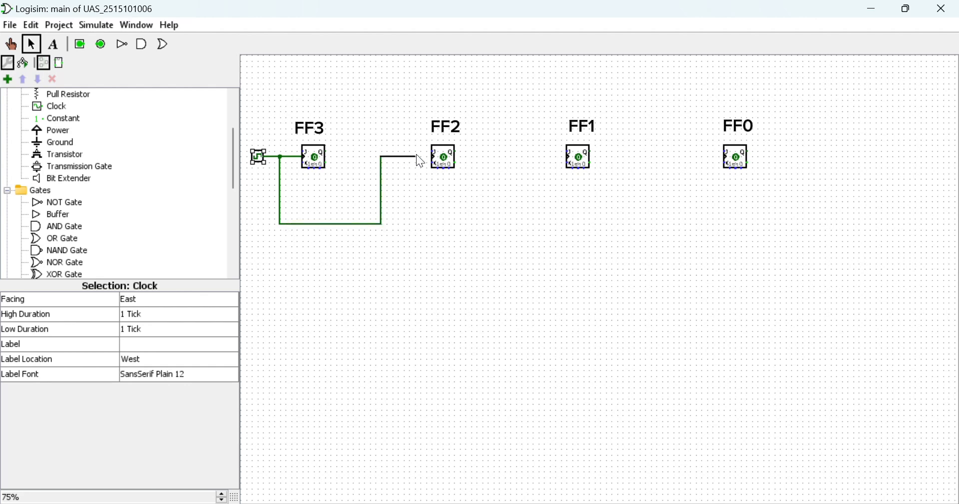
{"action": "left_click_drag", "start_coordinate": [432, 155], "coordinate": [431, 156]}
{"action": "left_click_drag", "start_coordinate": [381, 224], "coordinate": [567, 156]}
{"action": "left_click_drag", "start_coordinate": [507, 223], "coordinate": [725, 157]}
Step: Place a north-facing Constant of value 0x1 below FF0 and wire it to FF0's J and K inputs
{"action": "left_click", "coordinate": [61, 118]}
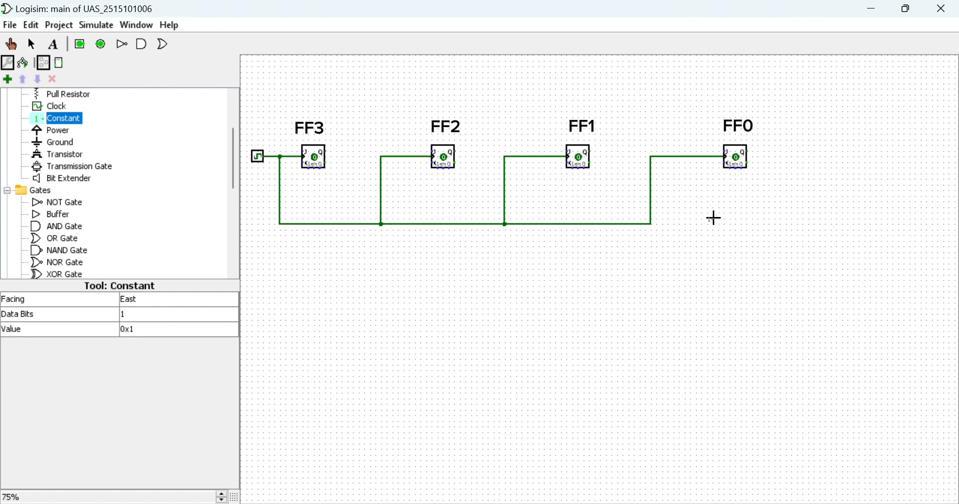
{"action": "left_click", "coordinate": [713, 218]}
{"action": "left_click", "coordinate": [150, 299]}
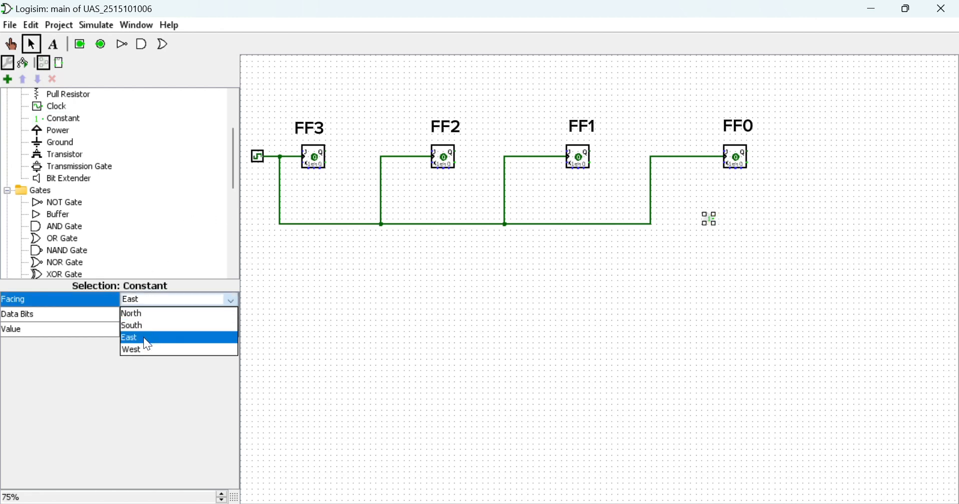
{"action": "left_click", "coordinate": [145, 316]}
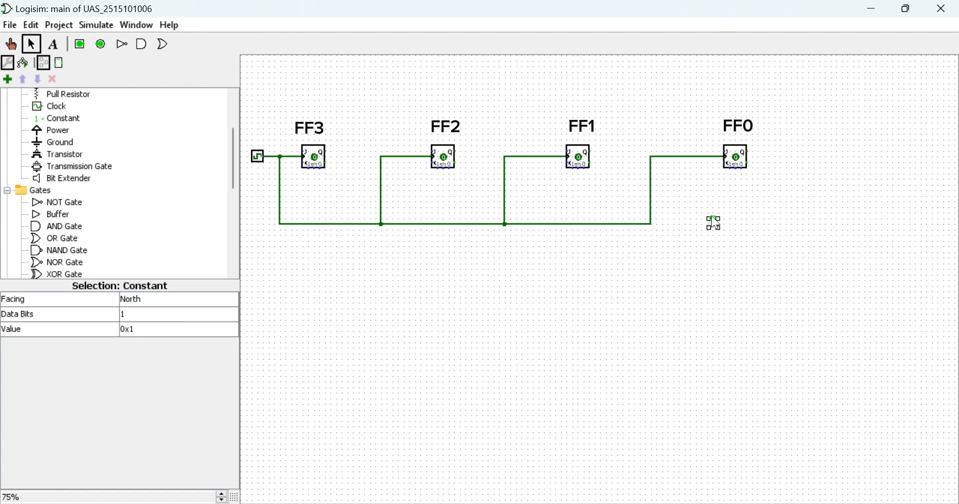
{"action": "left_click_drag", "start_coordinate": [715, 160], "coordinate": [715, 151]}
Step: Route FF0's inverted output over the flip-flops to both the J and K inputs of FF1
{"action": "mouse_move", "coordinate": [770, 160]}
{"action": "left_mouse_down"}
{"action": "mouse_move", "coordinate": [769, 124]}
{"action": "mouse_move", "coordinate": [656, 125]}
{"action": "left_mouse_up"}
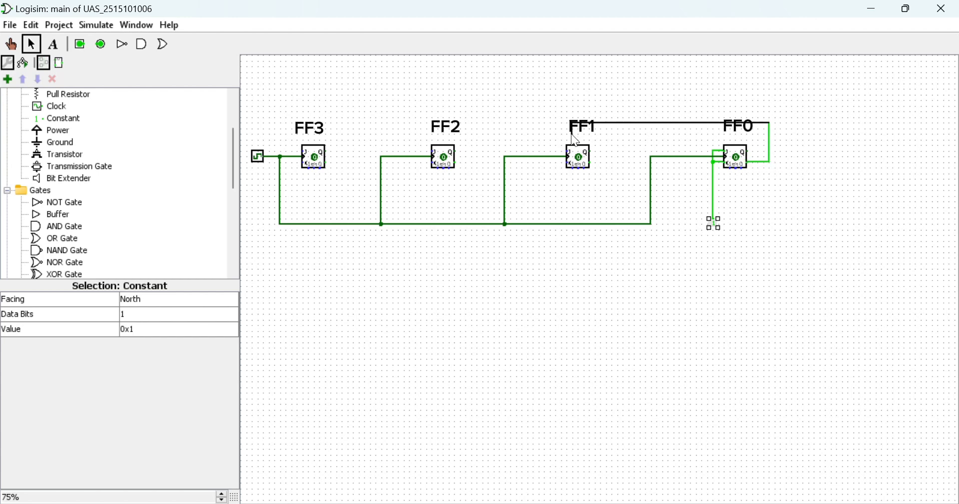
{"action": "left_click_drag", "start_coordinate": [573, 135], "coordinate": [556, 162]}
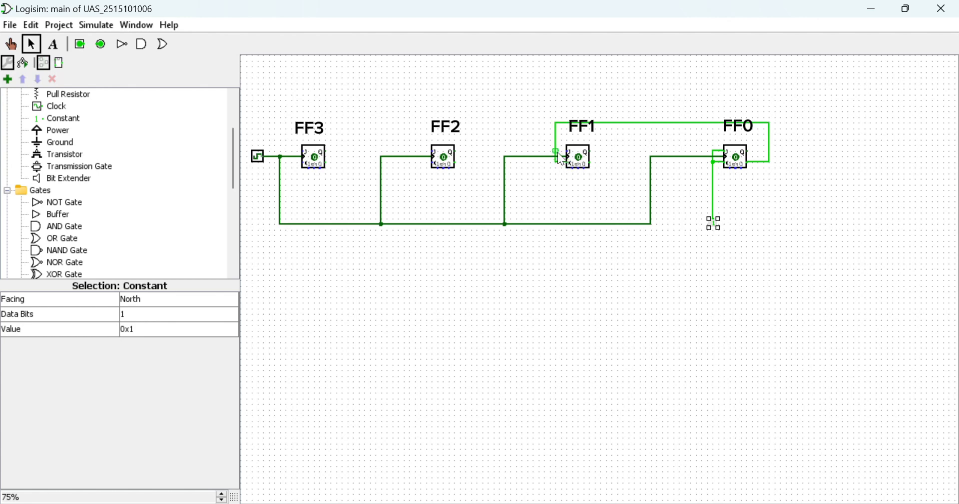
{"action": "left_click_drag", "start_coordinate": [557, 150], "coordinate": [567, 150]}
Step: Place a two-input AND gate facing West above the gap between FF2 and FF1
{"action": "left_click", "coordinate": [58, 226]}
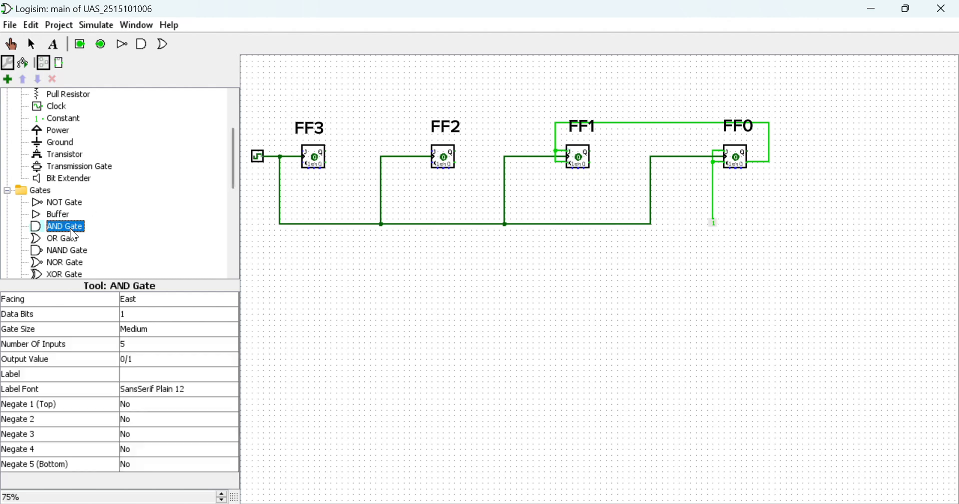
{"action": "left_click", "coordinate": [513, 111]}
{"action": "left_click", "coordinate": [177, 344]}
{"action": "left_click", "coordinate": [167, 357]}
{"action": "left_click", "coordinate": [158, 299]}
{"action": "left_click", "coordinate": [149, 347]}
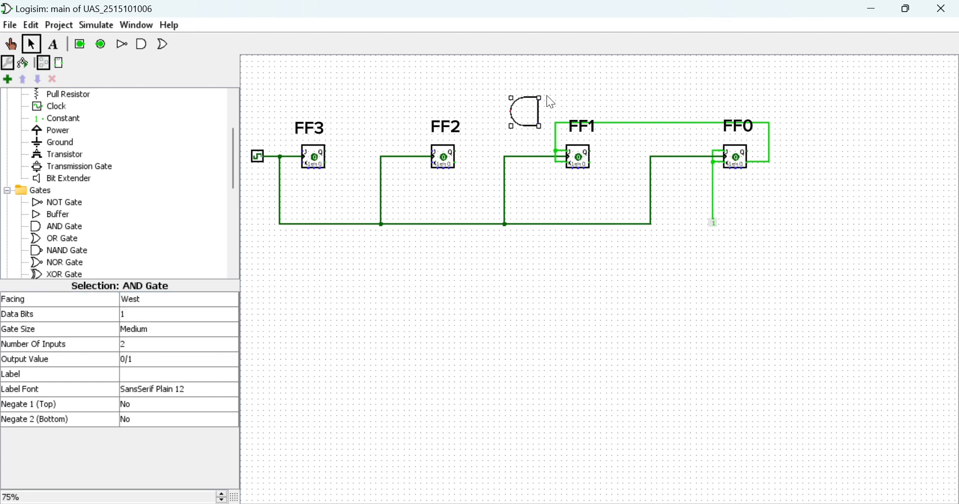
Step: Wire the inverted outputs of FF0 and FF1 into the two-input AND gate and its output to FF2's J and K
{"action": "left_click_drag", "start_coordinate": [548, 97], "coordinate": [521, 97]}
{"action": "mouse_move", "coordinate": [611, 192]}
{"action": "left_mouse_down"}
{"action": "mouse_move", "coordinate": [532, 190]}
{"action": "mouse_move", "coordinate": [538, 123]}
{"action": "left_mouse_up"}
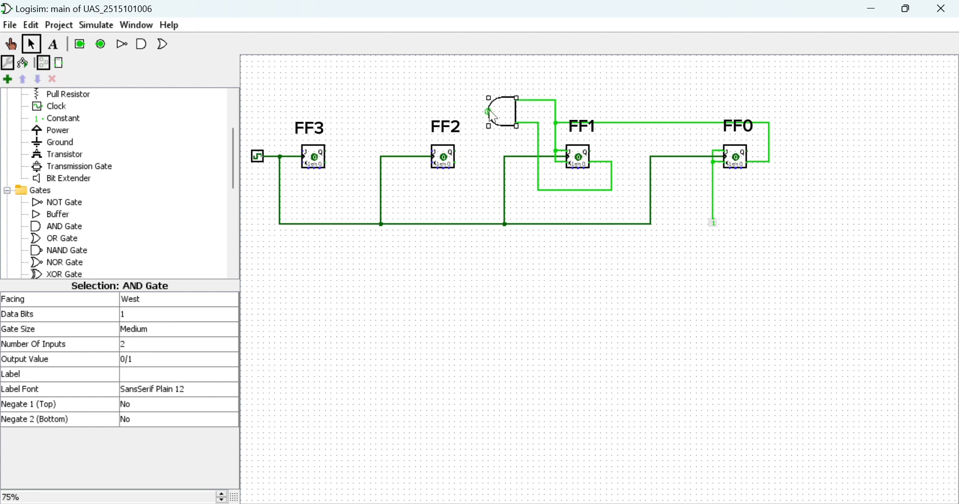
{"action": "left_click_drag", "start_coordinate": [490, 108], "coordinate": [414, 159]}
Step: Place a three-input AND gate facing West above the gap between FF3 and FF2
{"action": "left_click", "coordinate": [58, 226]}
{"action": "left_click", "coordinate": [378, 111]}
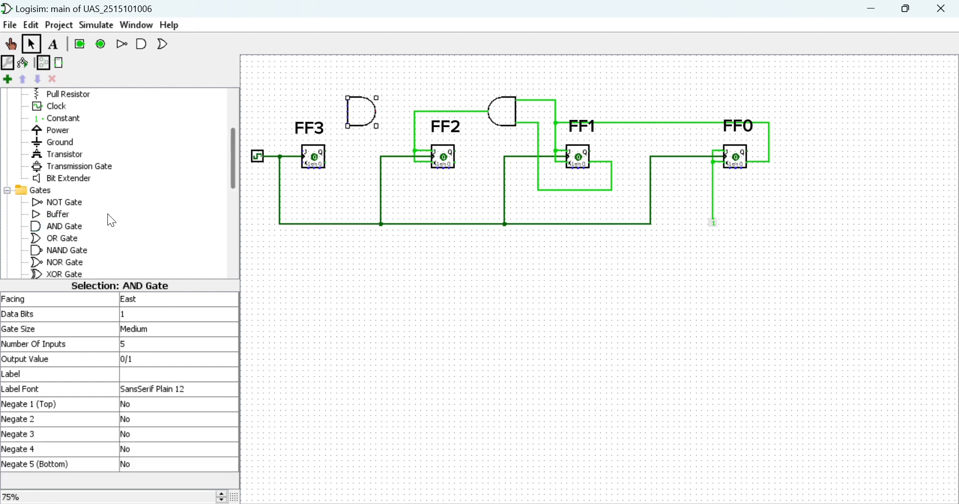
{"action": "left_click", "coordinate": [150, 344]}
{"action": "left_click", "coordinate": [175, 351]}
{"action": "left_click", "coordinate": [165, 299]}
{"action": "left_click", "coordinate": [162, 341]}
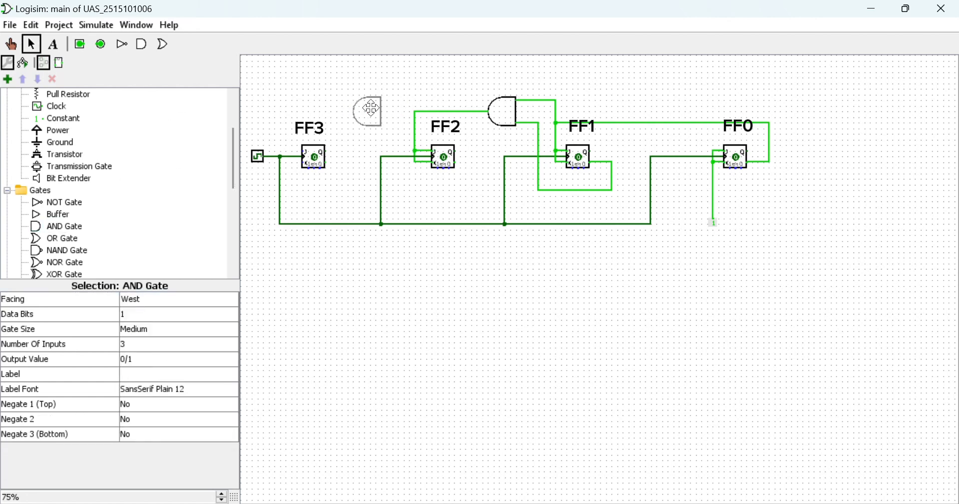
Step: Wire the inverted outputs of FF0, FF1 and FF2 into the three-input AND gate and its output to FF3's J and K
{"action": "left_click_drag", "start_coordinate": [629, 122], "coordinate": [399, 94]}
{"action": "left_click_drag", "start_coordinate": [398, 94], "coordinate": [400, 124]}
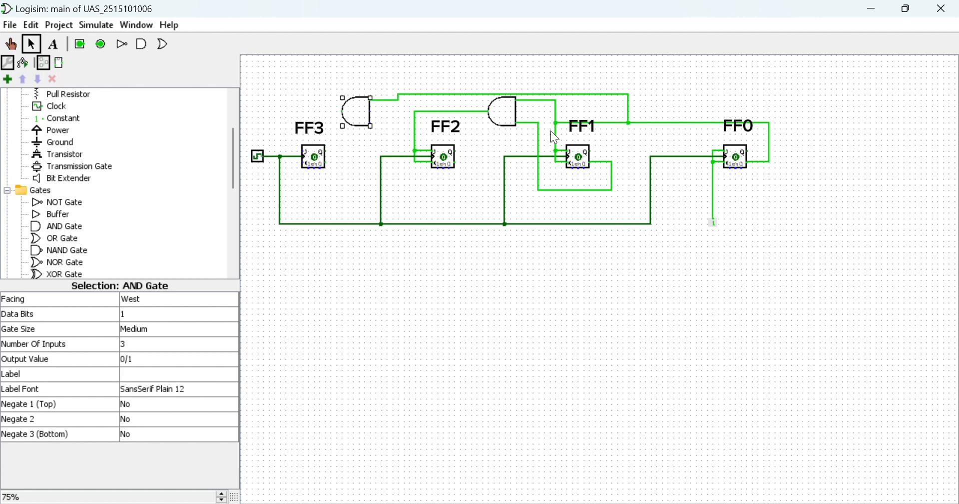
{"action": "left_click_drag", "start_coordinate": [539, 140], "coordinate": [386, 112]}
{"action": "left_click_drag", "start_coordinate": [446, 185], "coordinate": [377, 124]}
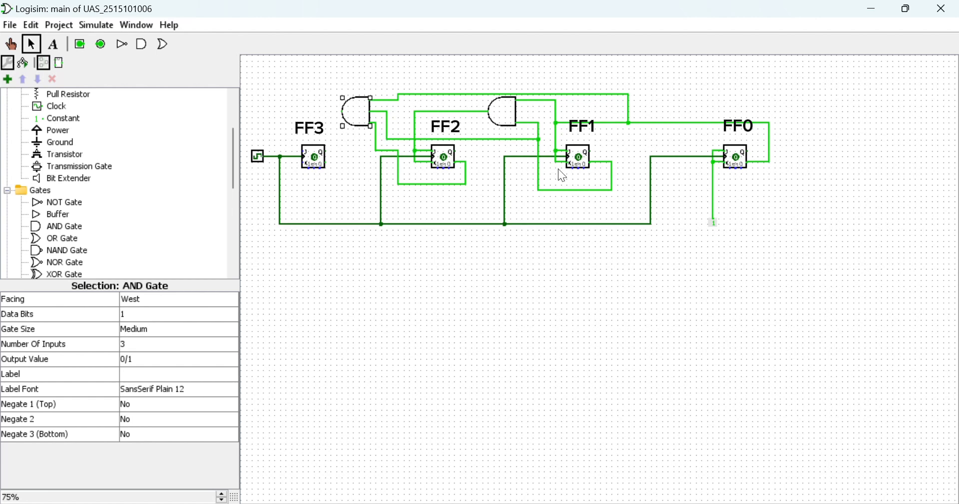
{"action": "mouse_move", "coordinate": [342, 111]}
{"action": "left_mouse_down"}
{"action": "mouse_move", "coordinate": [275, 155]}
{"action": "mouse_move", "coordinate": [292, 169]}
{"action": "mouse_move", "coordinate": [306, 156]}
{"action": "left_mouse_up"}
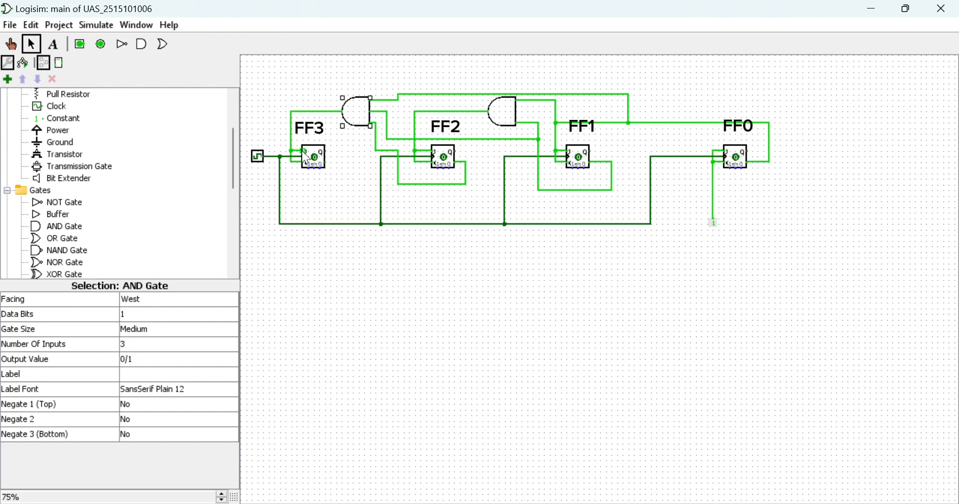
Step: Place a four-input AND gate facing West below FF3, under the clock line
{"action": "scroll", "coordinate": [85, 120], "scroll_direction": "down", "scroll_amount": 3}
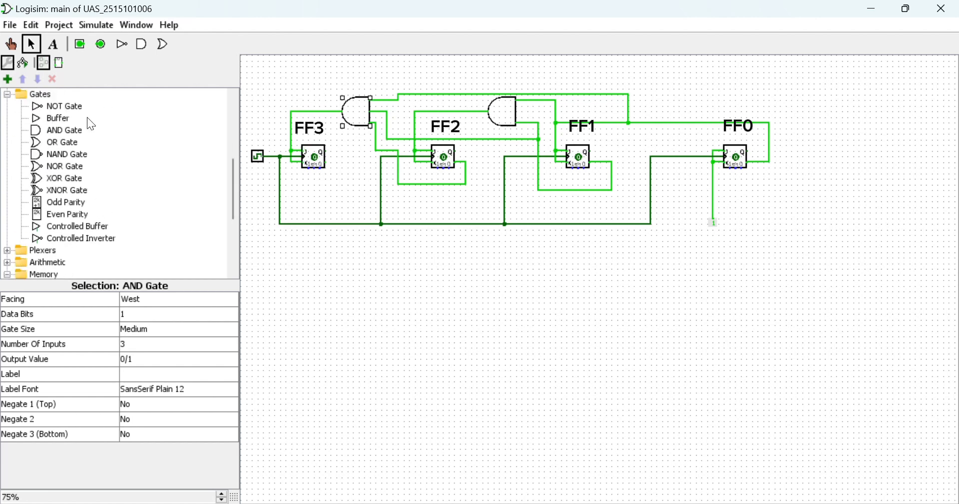
{"action": "left_click", "coordinate": [56, 130]}
{"action": "left_click", "coordinate": [364, 272]}
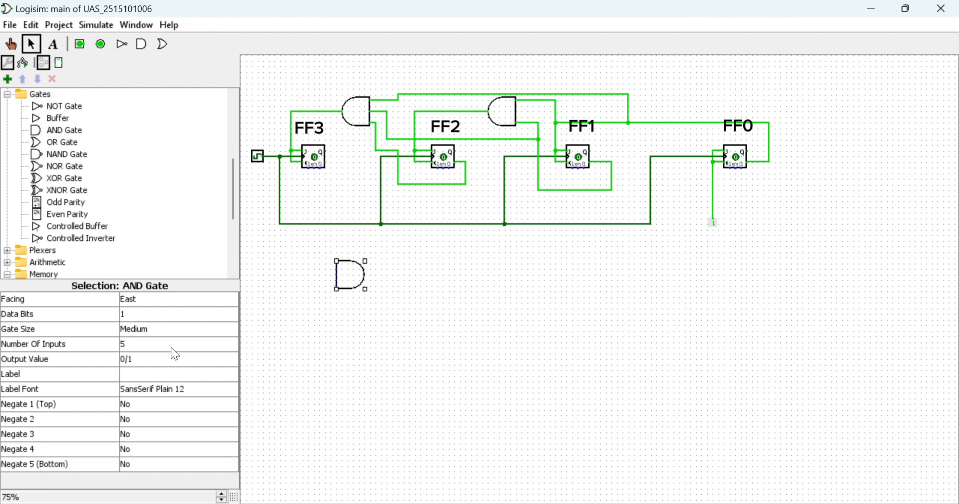
{"action": "left_click", "coordinate": [171, 345]}
{"action": "left_click", "coordinate": [138, 384]}
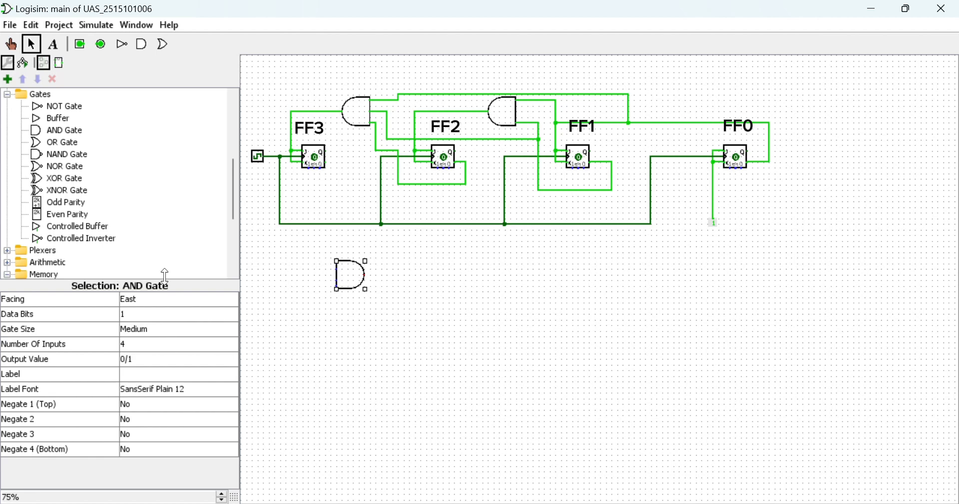
{"action": "left_click", "coordinate": [161, 299]}
{"action": "left_click", "coordinate": [157, 349]}
Step: Wire FF3's inverted output, FF2's Q, FF1's inverted output and FF0's Q into the four-input AND gate
{"action": "mouse_move", "coordinate": [392, 277]}
{"action": "left_mouse_down"}
{"action": "mouse_move", "coordinate": [327, 283]}
{"action": "mouse_move", "coordinate": [356, 265]}
{"action": "mouse_move", "coordinate": [343, 261]}
{"action": "left_mouse_up"}
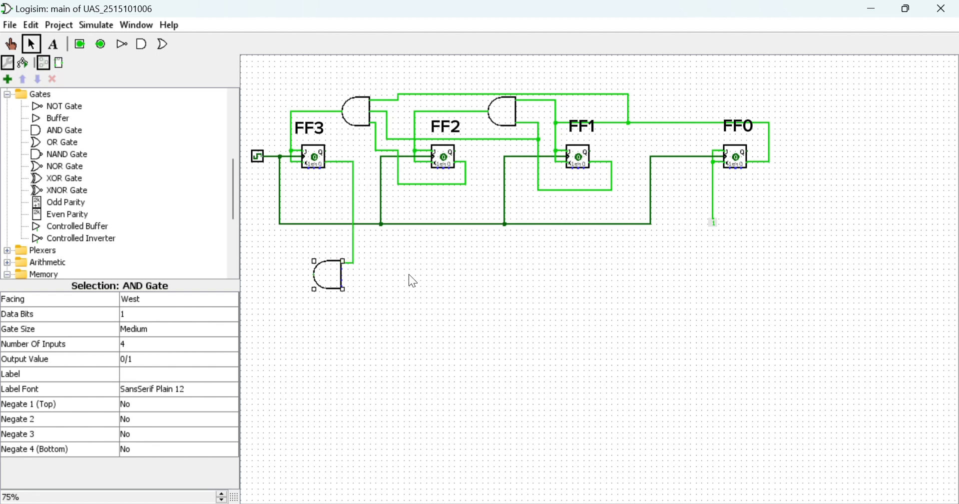
{"action": "left_click_drag", "start_coordinate": [455, 149], "coordinate": [477, 270]}
{"action": "left_click_drag", "start_coordinate": [344, 269], "coordinate": [477, 269]}
{"action": "left_click_drag", "start_coordinate": [614, 190], "coordinate": [614, 274]}
{"action": "left_click_drag", "start_coordinate": [343, 280], "coordinate": [614, 280]}
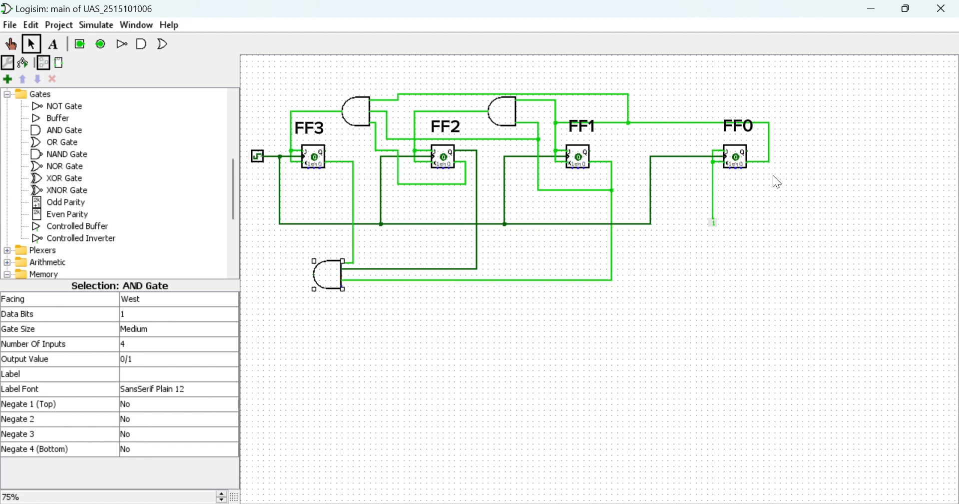
{"action": "mouse_move", "coordinate": [748, 152]}
{"action": "left_mouse_down"}
{"action": "mouse_move", "coordinate": [762, 152]}
{"action": "mouse_move", "coordinate": [625, 299]}
{"action": "mouse_move", "coordinate": [344, 285]}
{"action": "left_mouse_up"}
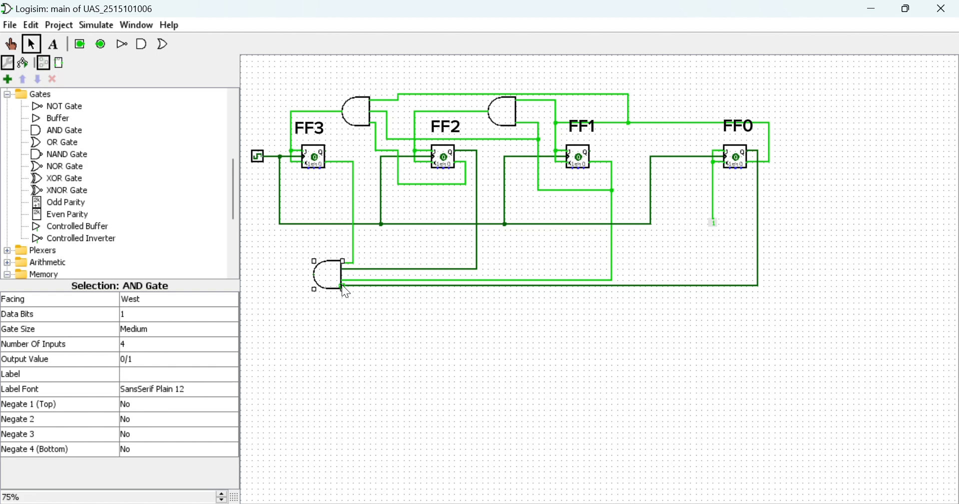
Step: Add a west-facing NOT gate below the four-input AND gate, connected to that gate's output
{"action": "left_click", "coordinate": [58, 106]}
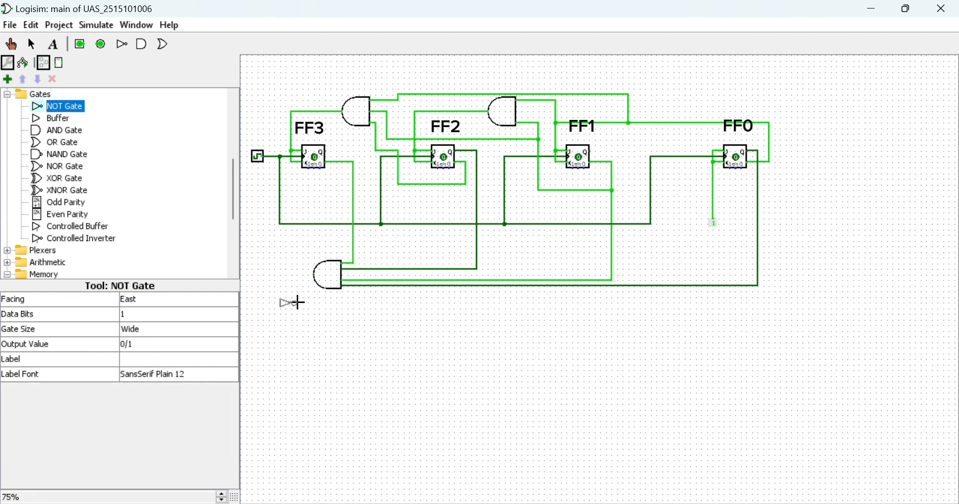
{"action": "left_click", "coordinate": [300, 303]}
{"action": "left_click", "coordinate": [165, 299]}
{"action": "left_click", "coordinate": [160, 350]}
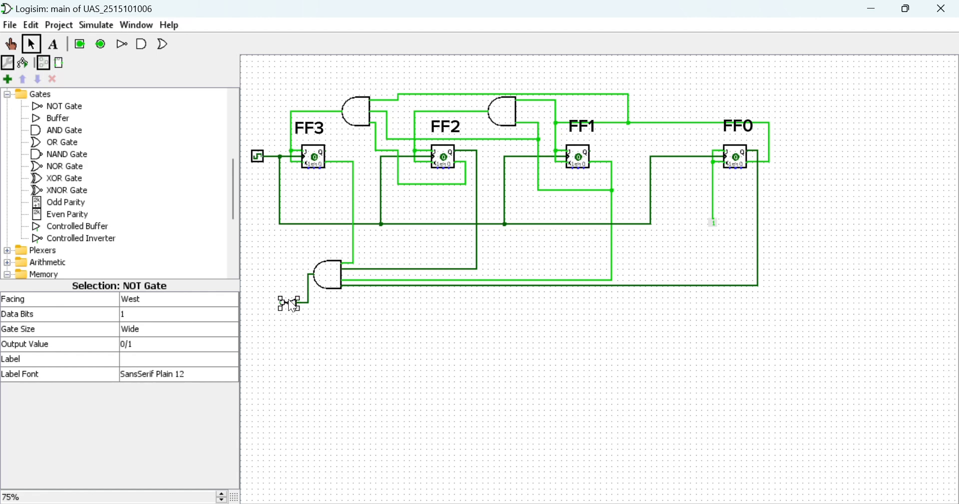
Step: Add a two-input AND gate below the Clock and wire the NOT gate's output and the clock signal into its inputs
{"action": "left_click", "coordinate": [58, 130]}
{"action": "left_click", "coordinate": [295, 260]}
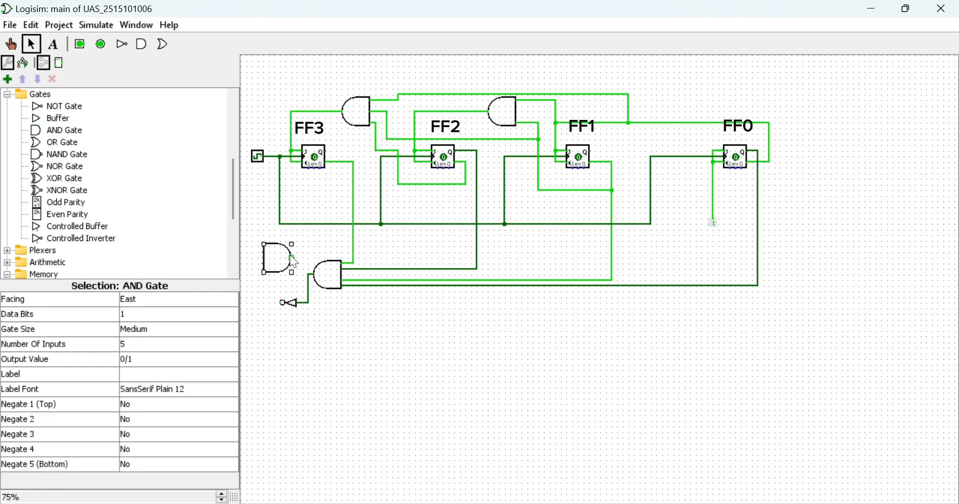
{"action": "left_click", "coordinate": [155, 348]}
{"action": "left_click", "coordinate": [150, 358]}
{"action": "left_click_drag", "start_coordinate": [283, 303], "coordinate": [254, 269]}
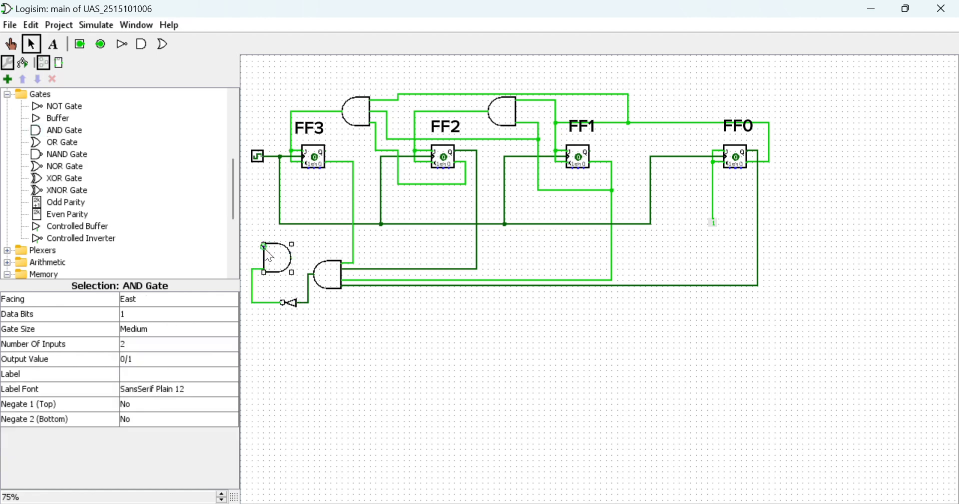
{"action": "left_click_drag", "start_coordinate": [275, 157], "coordinate": [253, 236]}
{"action": "left_click_drag", "start_coordinate": [270, 203], "coordinate": [263, 245]}
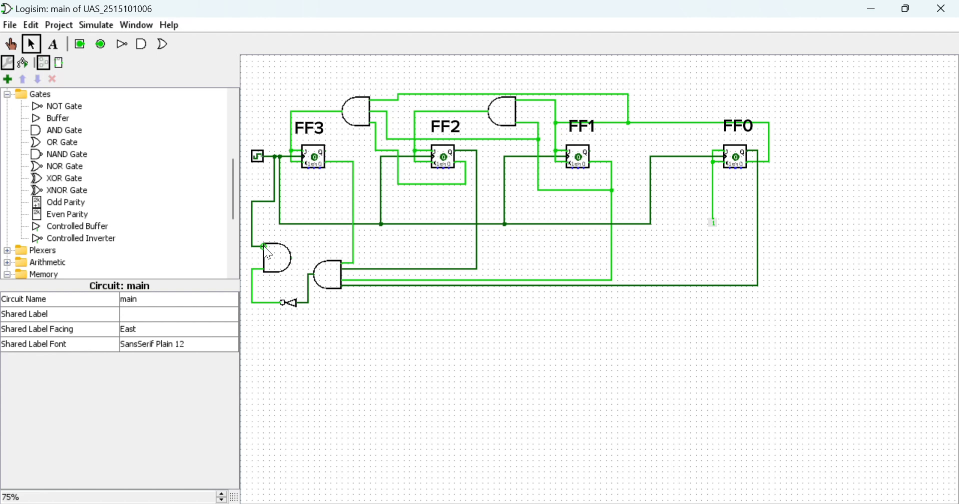
Step: Delete the old clock wiring that runs directly from the Clock to the four flip-flops
{"action": "left_click", "coordinate": [280, 200]}
{"action": "key", "text": "Delete"}
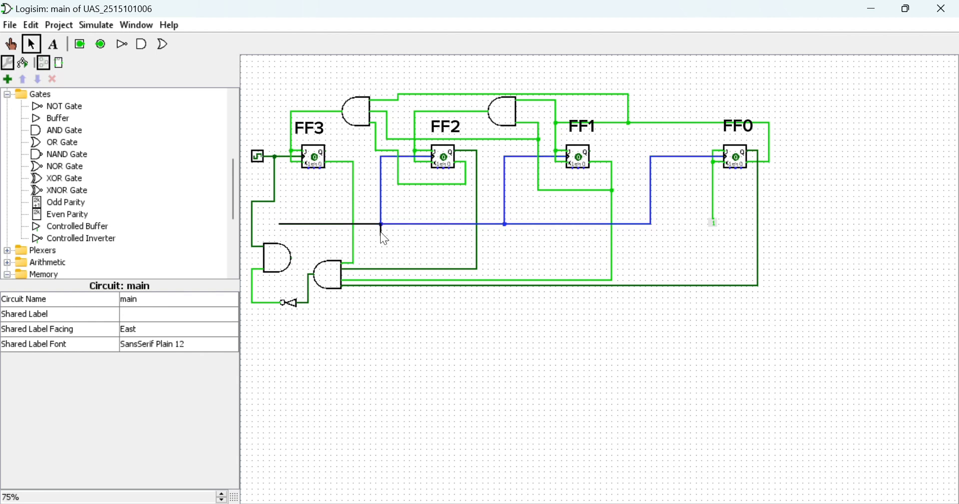
{"action": "left_click", "coordinate": [350, 223]}
{"action": "key", "text": "Delete"}
{"action": "left_click", "coordinate": [439, 223]}
{"action": "key", "text": "Delete"}
{"action": "left_click", "coordinate": [505, 190]}
{"action": "key", "text": "Delete"}
{"action": "left_click", "coordinate": [512, 157]}
{"action": "key", "text": "Delete"}
{"action": "left_click", "coordinate": [624, 224]}
{"action": "key", "text": "Delete"}
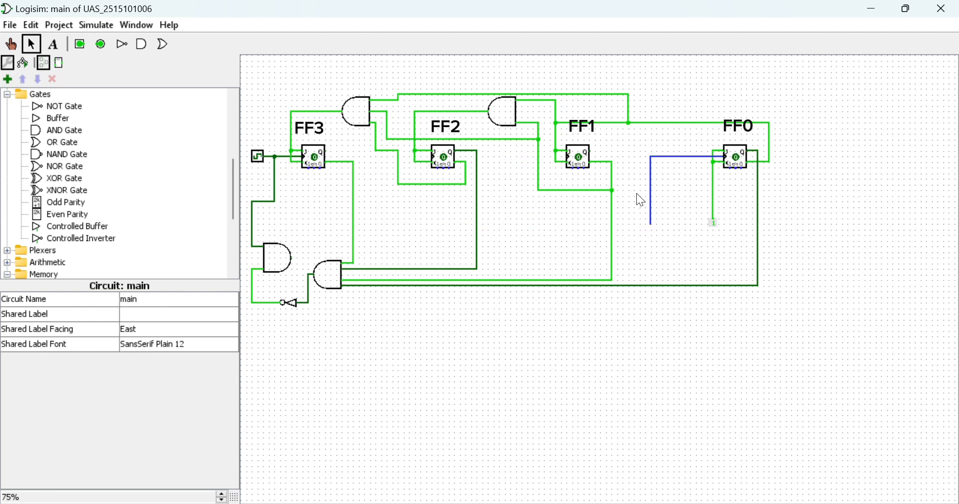
{"action": "left_click", "coordinate": [652, 199]}
{"action": "key", "text": "Delete"}
{"action": "left_click", "coordinate": [665, 157]}
{"action": "key", "text": "Delete"}
Step: Wire the clock-gating AND gate's output to all four flip-flops' clock inputs and enable the simulation's clock ticks
{"action": "left_click_drag", "start_coordinate": [301, 156], "coordinate": [298, 259]}
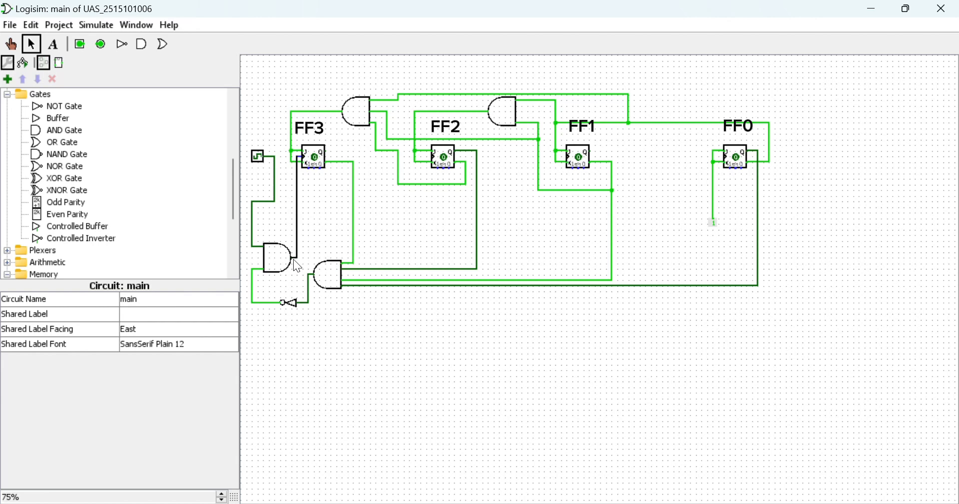
{"action": "mouse_move", "coordinate": [298, 218]}
{"action": "left_mouse_down"}
{"action": "mouse_move", "coordinate": [428, 202]}
{"action": "mouse_move", "coordinate": [421, 159]}
{"action": "left_mouse_up"}
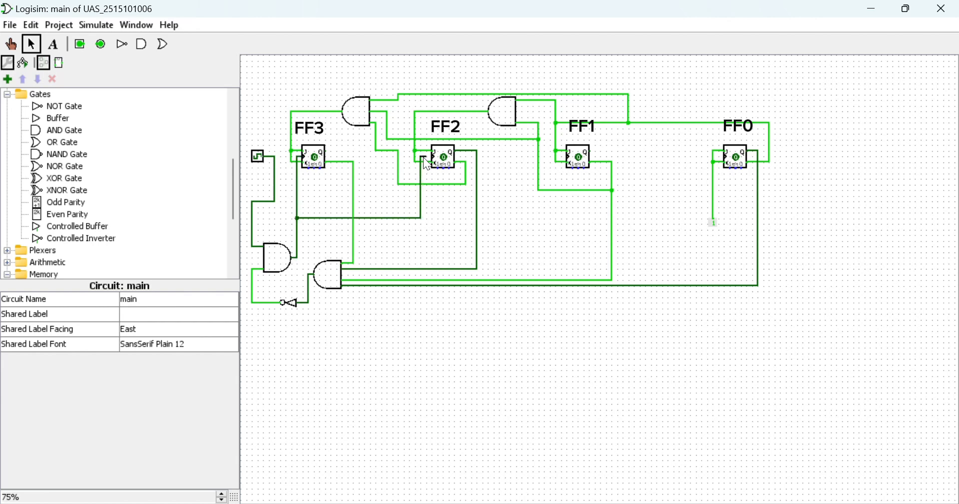
{"action": "mouse_move", "coordinate": [421, 218]}
{"action": "left_mouse_down"}
{"action": "mouse_move", "coordinate": [549, 212]}
{"action": "mouse_move", "coordinate": [562, 159]}
{"action": "left_mouse_up"}
{"action": "mouse_move", "coordinate": [563, 218]}
{"action": "left_mouse_down"}
{"action": "mouse_move", "coordinate": [695, 157]}
{"action": "mouse_move", "coordinate": [718, 159]}
{"action": "left_mouse_up"}
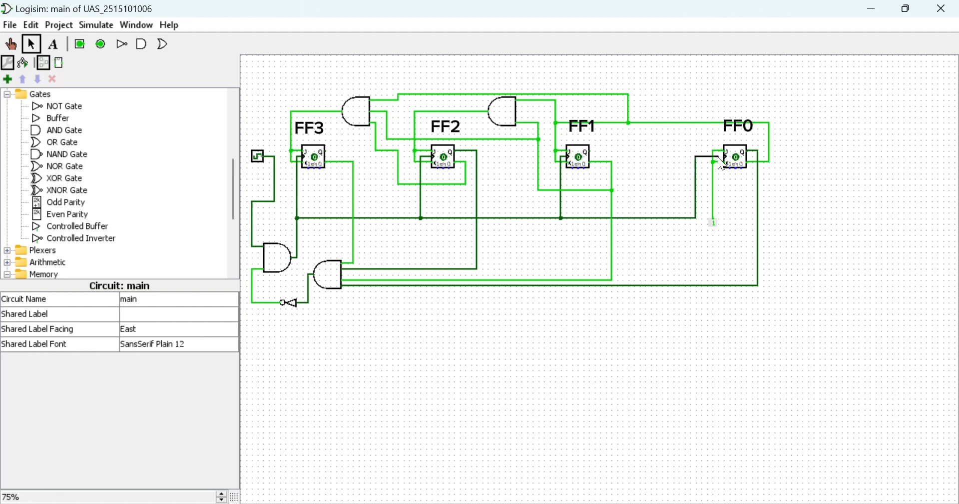
{"action": "key", "text": "Caps_Lock"}
{"action": "key", "text": "ctrl+k"}
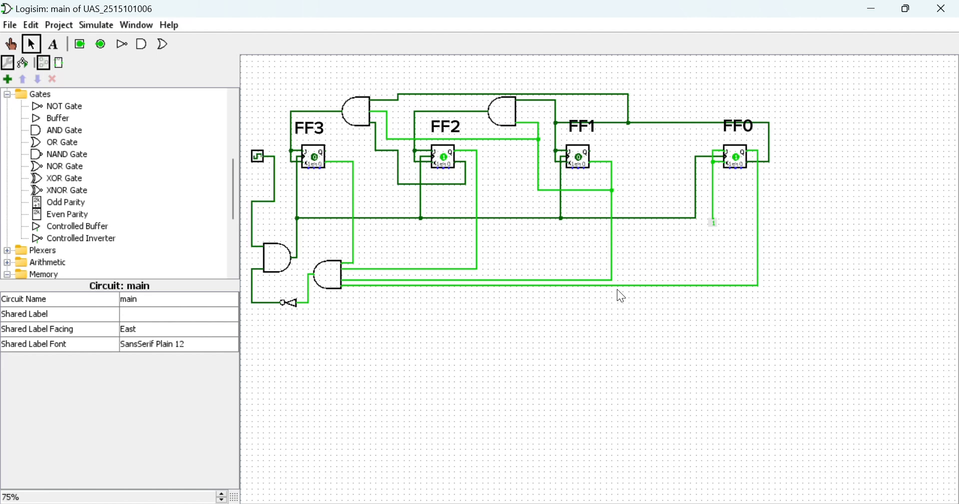
Step: Place an LED facing North below the circuit and wire it to FF3's Q output
{"action": "scroll", "coordinate": [100, 175], "scroll_direction": "down", "scroll_amount": 6}
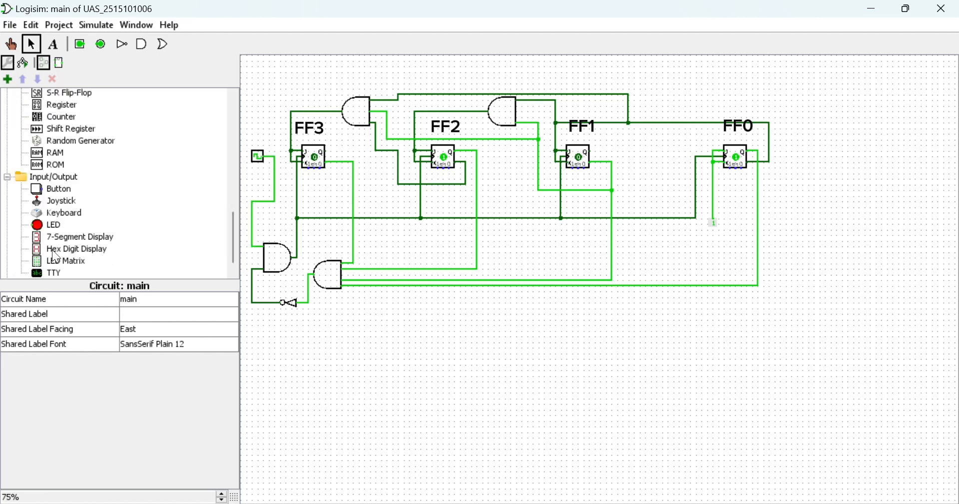
{"action": "left_click", "coordinate": [50, 224]}
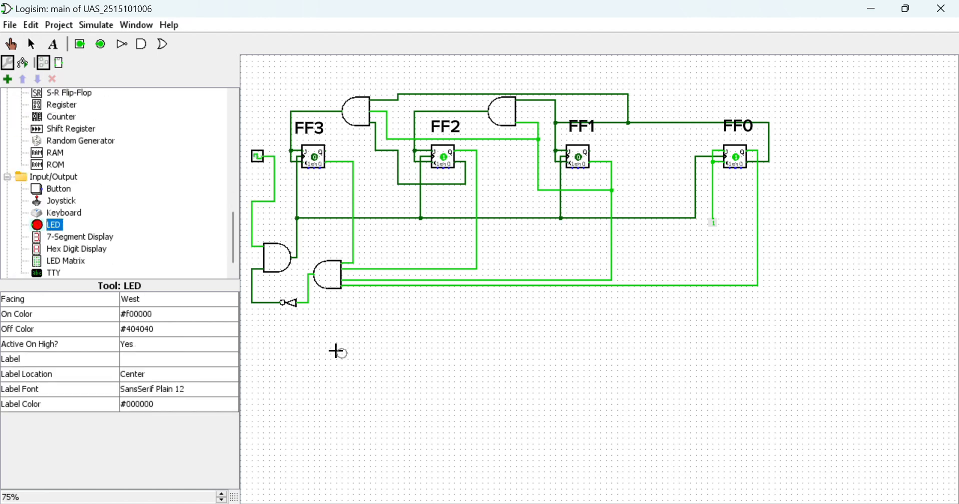
{"action": "left_click", "coordinate": [355, 348]}
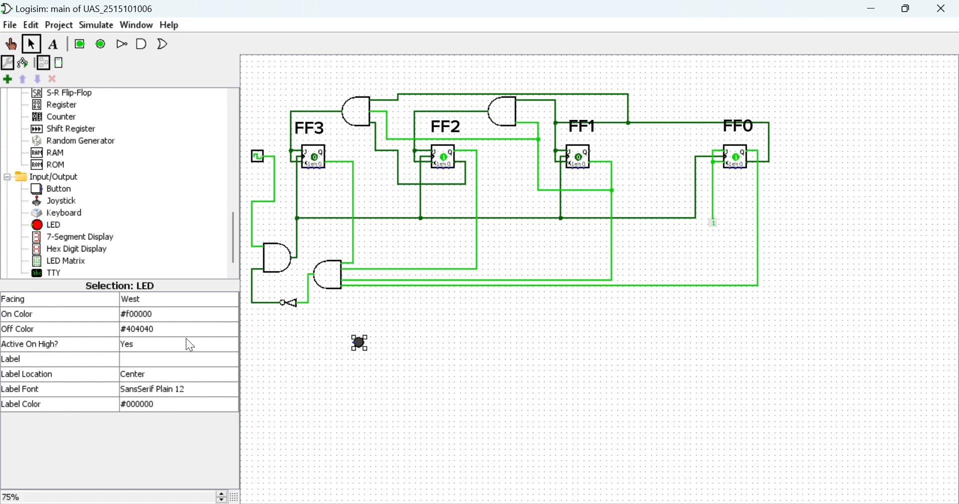
{"action": "left_click", "coordinate": [175, 313]}
{"action": "left_click", "coordinate": [364, 11]}
{"action": "left_click_drag", "start_coordinate": [347, 338], "coordinate": [370, 332]}
{"action": "left_click_drag", "start_coordinate": [326, 150], "coordinate": [368, 324]}
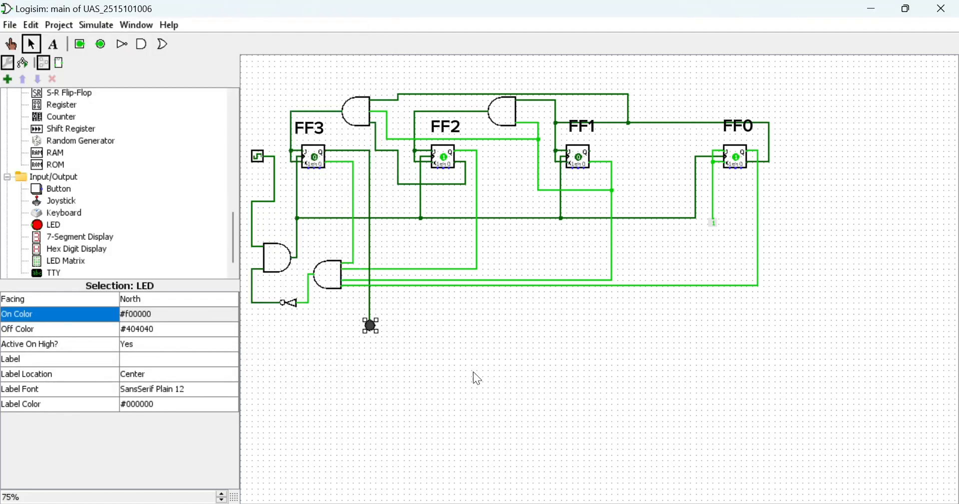
Step: Add north-facing LEDs beneath FF2, FF1 and FF0 and wire each one to its flip-flop's Q output
{"action": "left_click", "coordinate": [484, 326]}
{"action": "left_click_drag", "start_coordinate": [489, 333], "coordinate": [484, 332]}
{"action": "left_click_drag", "start_coordinate": [478, 269], "coordinate": [478, 321]}
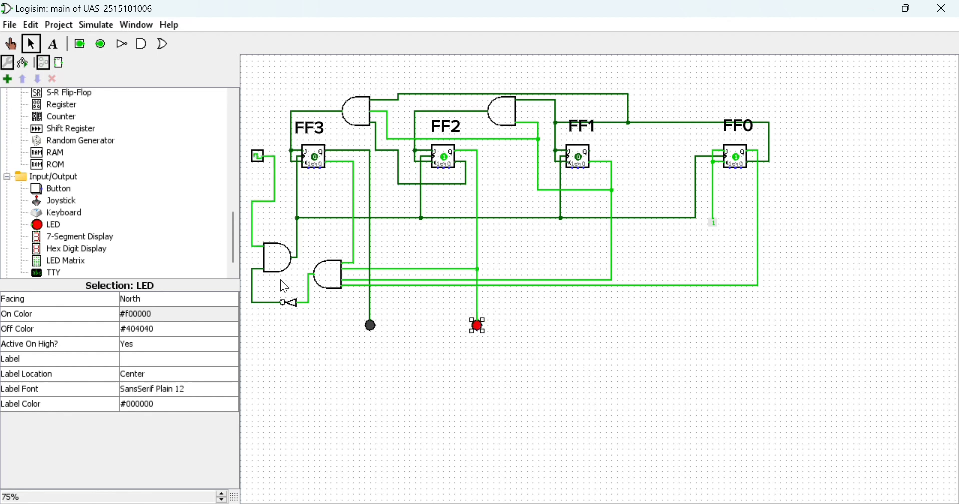
{"action": "left_click", "coordinate": [629, 325]}
{"action": "left_click_drag", "start_coordinate": [628, 150], "coordinate": [628, 320]}
{"action": "left_click", "coordinate": [662, 371]}
{"action": "left_click", "coordinate": [480, 326]}
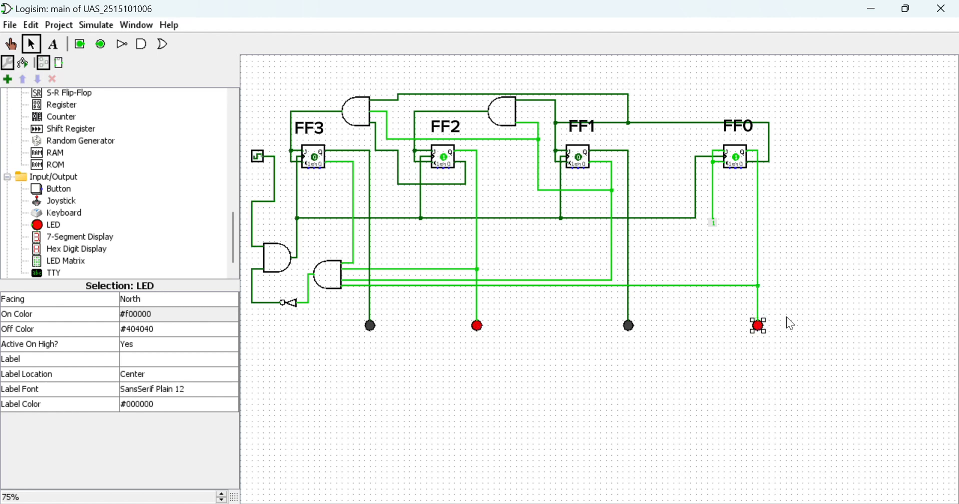
Step: Toggle FF2's stored value with the Poke tool
{"action": "left_click", "coordinate": [10, 44]}
{"action": "left_click", "coordinate": [443, 161]}
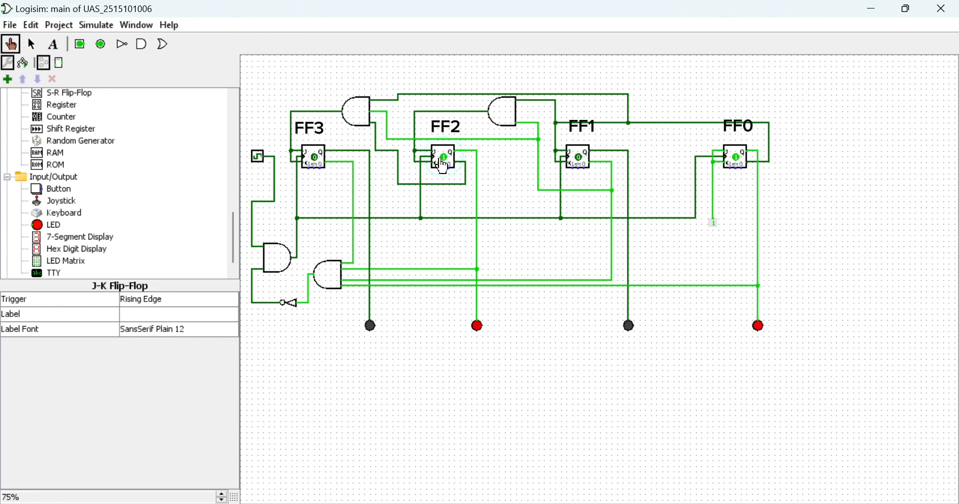